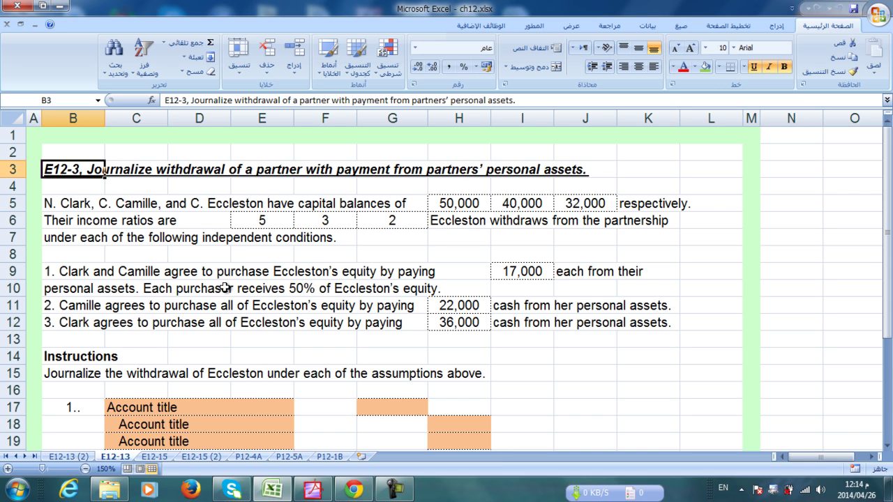
Step: Review the partners' capital balances in H5:J5 and their income ratios in E6:G6
{"action": "left_click", "coordinate": [77, 271]}
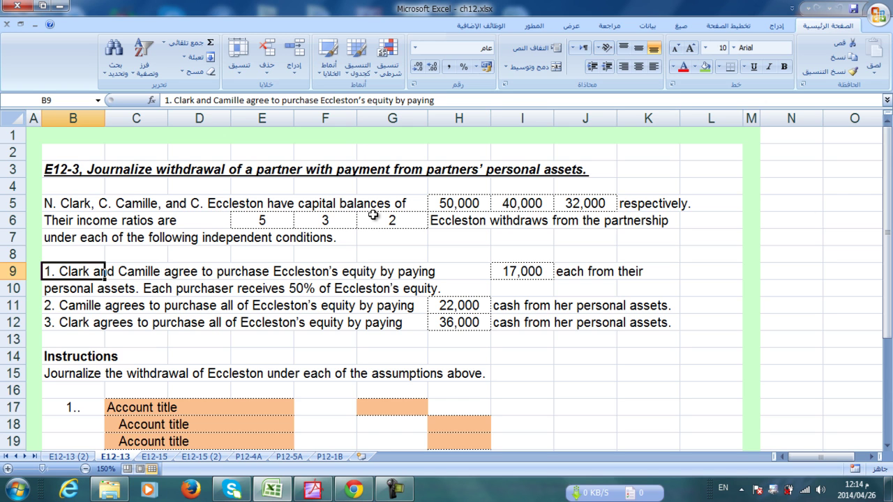
{"action": "left_click", "coordinate": [461, 203]}
{"action": "left_click", "coordinate": [530, 203]}
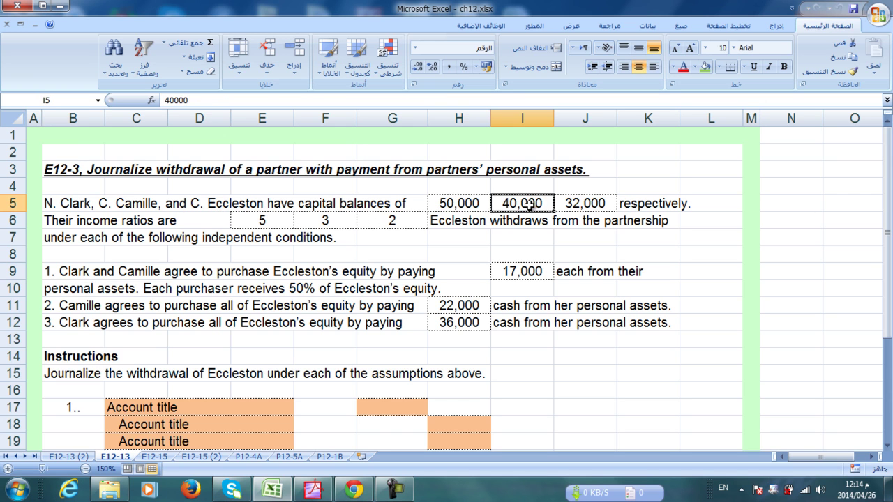
{"action": "left_click", "coordinate": [578, 207]}
{"action": "left_click", "coordinate": [637, 211]}
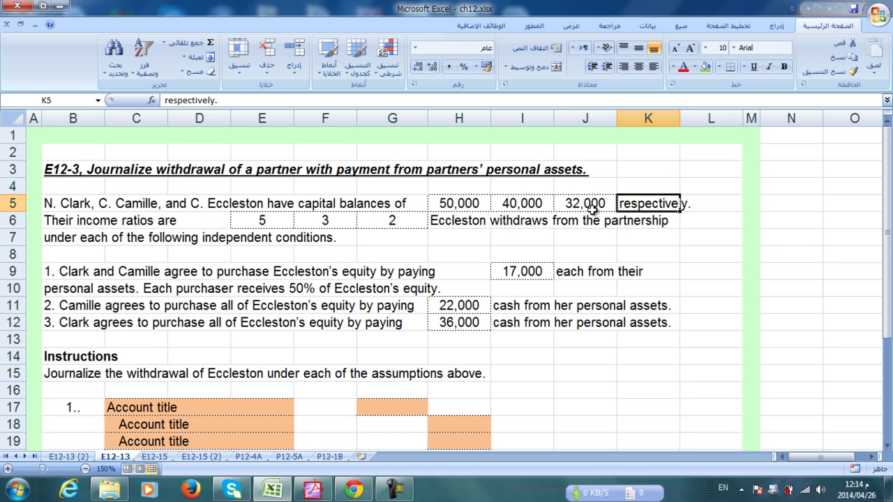
{"action": "left_click", "coordinate": [255, 221]}
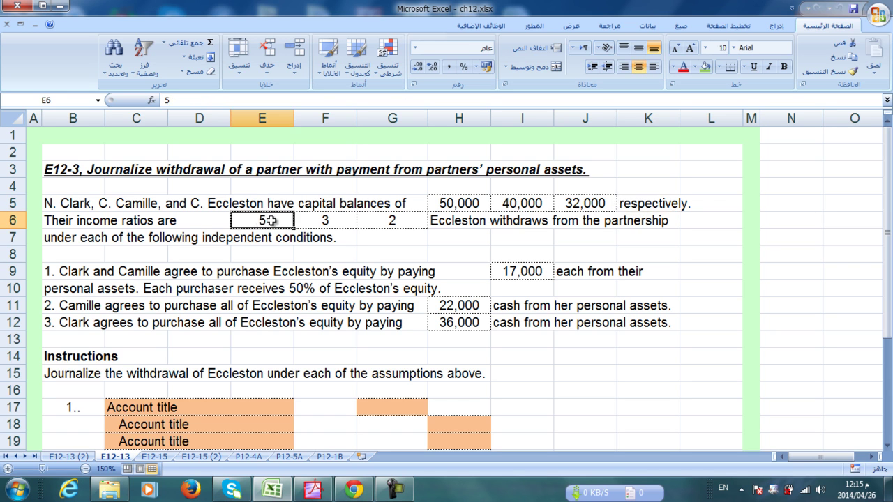
{"action": "left_click", "coordinate": [323, 223]}
{"action": "left_click", "coordinate": [388, 218]}
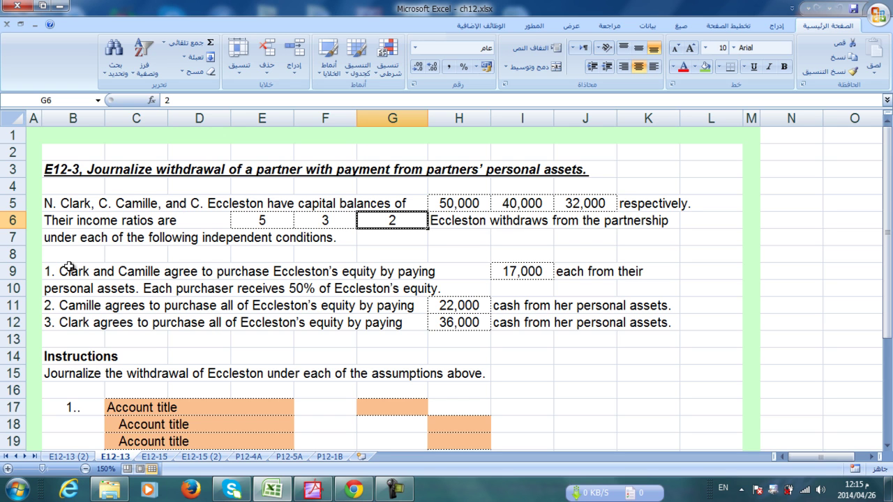
Step: Examine the first withdrawal condition in rows 9 and 10 together with the withdrawing partner's capital balance in J5
{"action": "scroll", "coordinate": [45, 290], "scroll_direction": "down", "scroll_amount": 1}
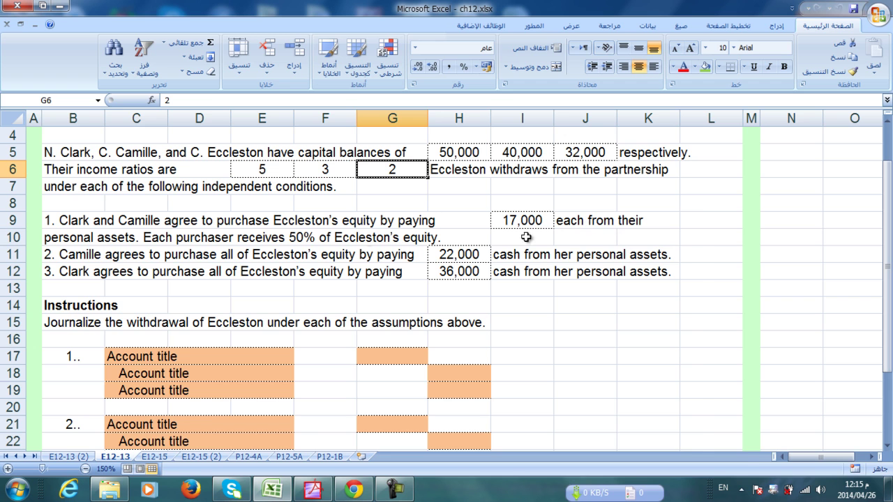
{"action": "left_click", "coordinate": [62, 239]}
{"action": "double_click", "coordinate": [62, 239]}
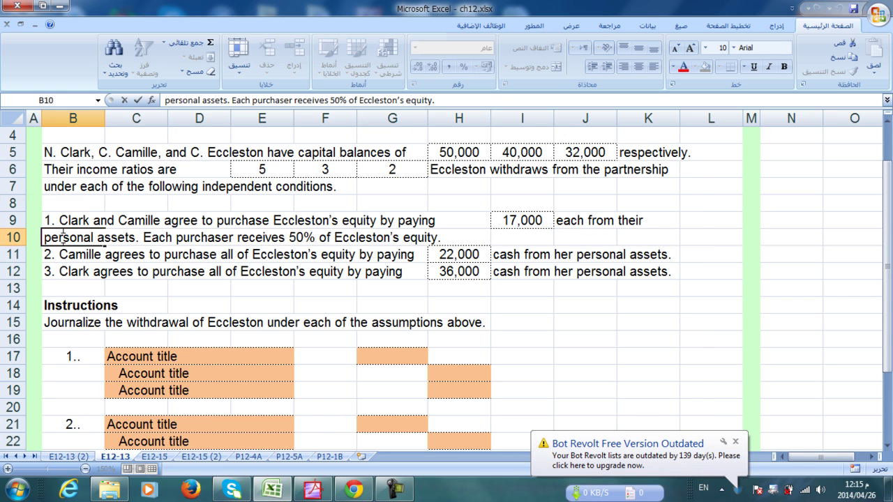
{"action": "double_click", "coordinate": [63, 237]}
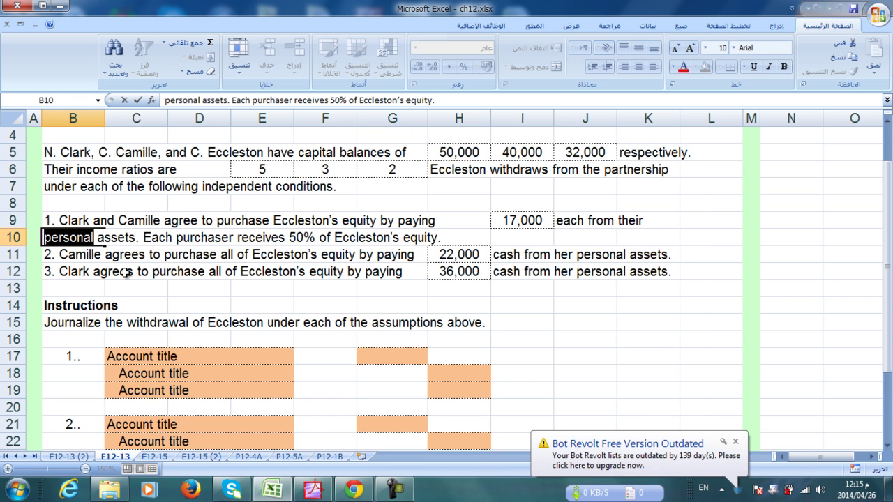
{"action": "key", "text": "Escape"}
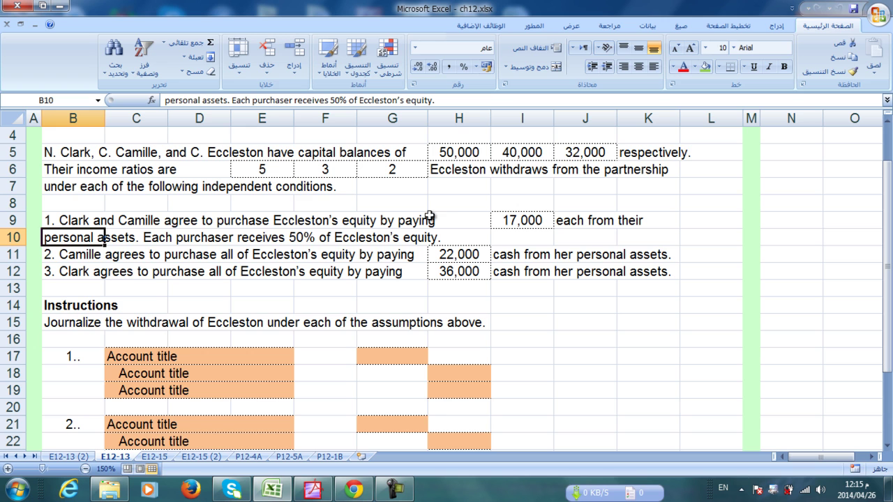
{"action": "left_click", "coordinate": [597, 153]}
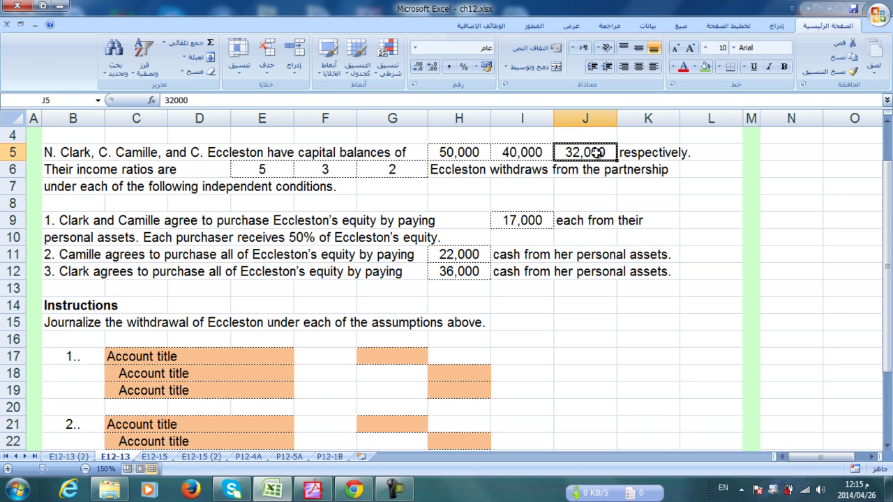
{"action": "left_click", "coordinate": [315, 222]}
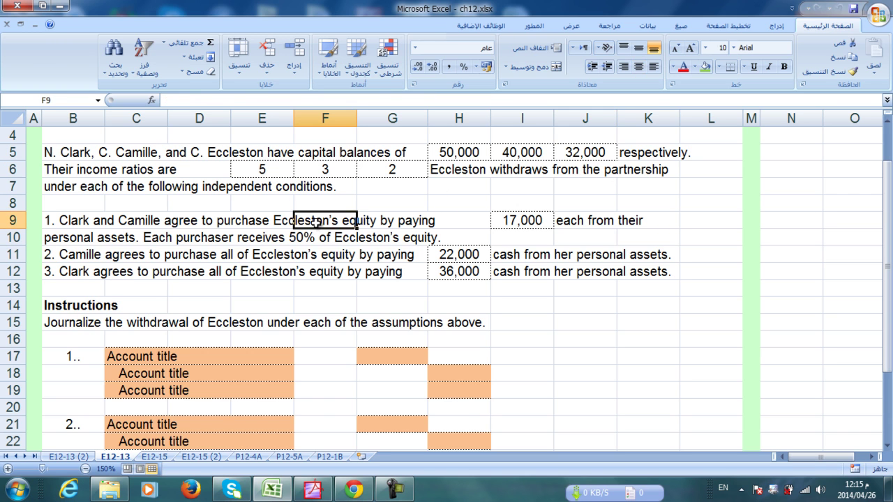
{"action": "left_click", "coordinate": [583, 152]}
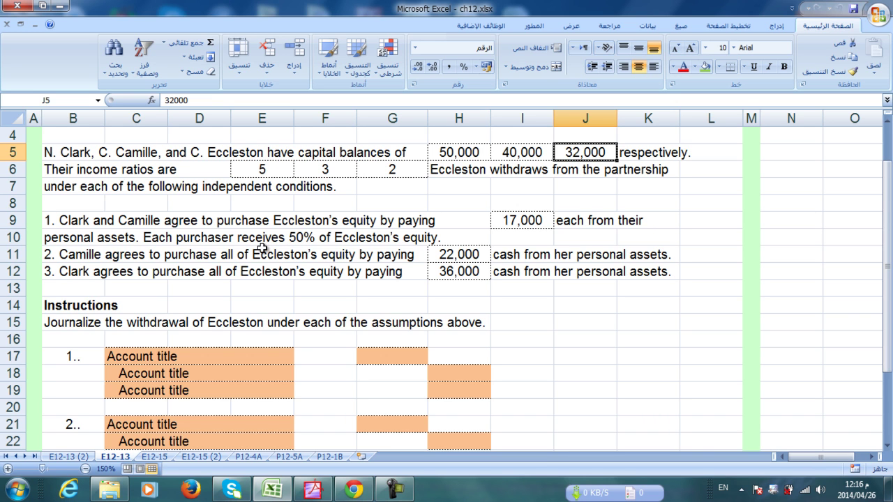
Step: Fill in entry 1's debit title in C17 with the withdrawing partner's capital account and C18 with the first-listed partner's capital account
{"action": "left_click", "coordinate": [222, 355]}
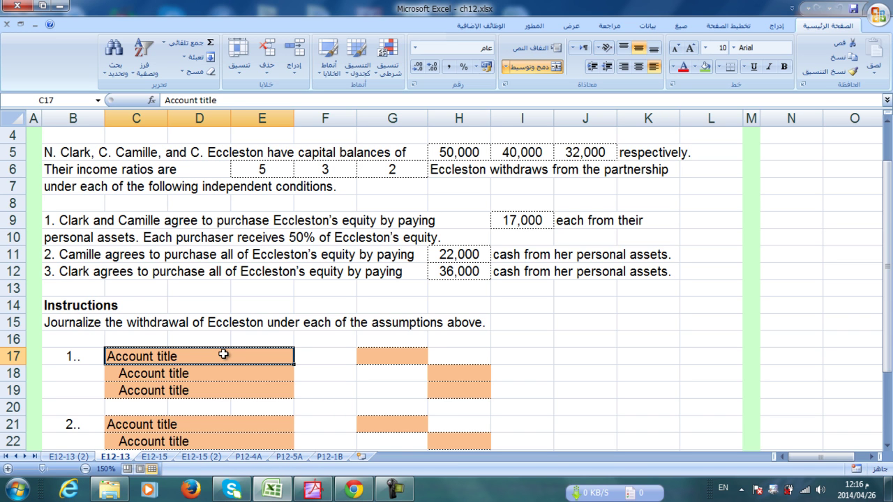
{"action": "type", "text": "Eccllesto"}
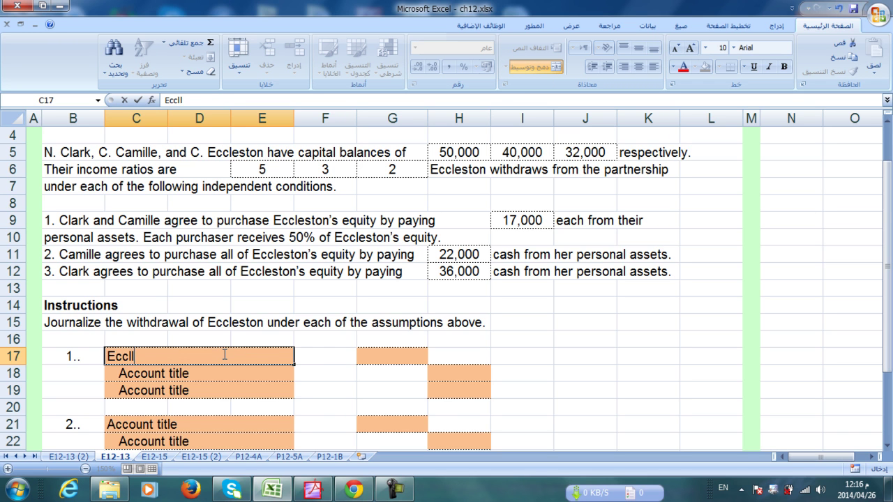
{"action": "type", "text": "n, capital"}
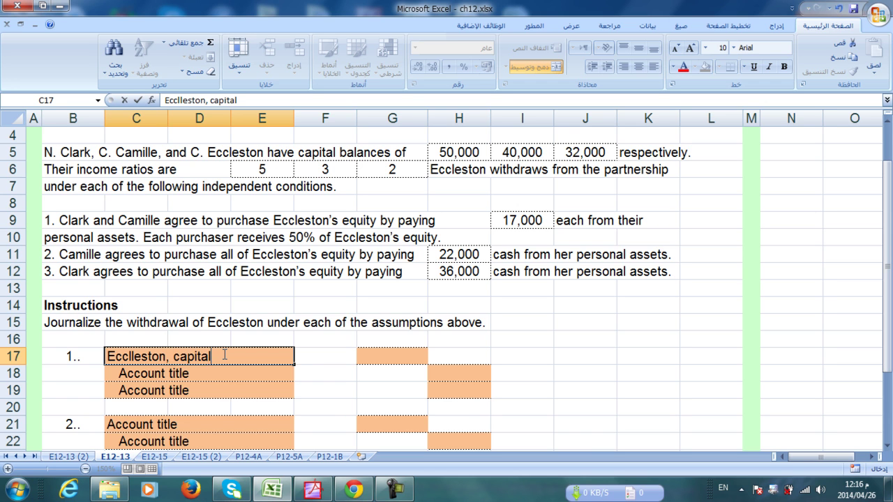
{"action": "key", "text": "Return"}
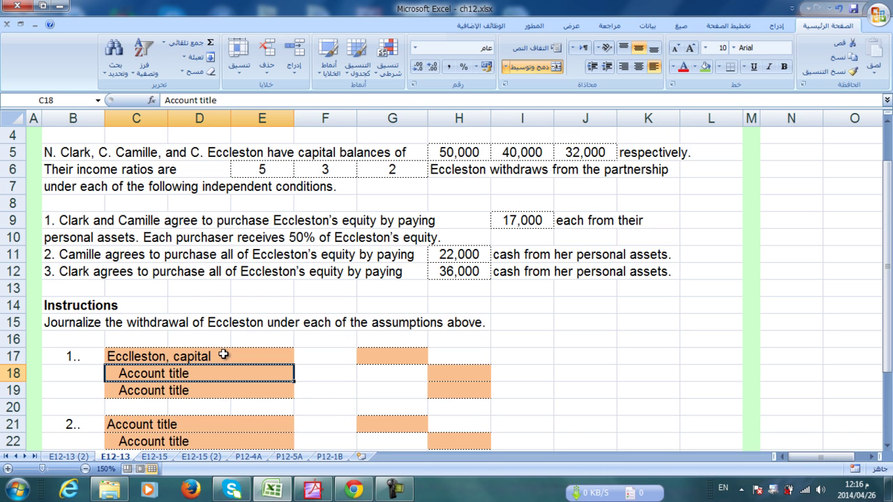
{"action": "type", "text": "C"}
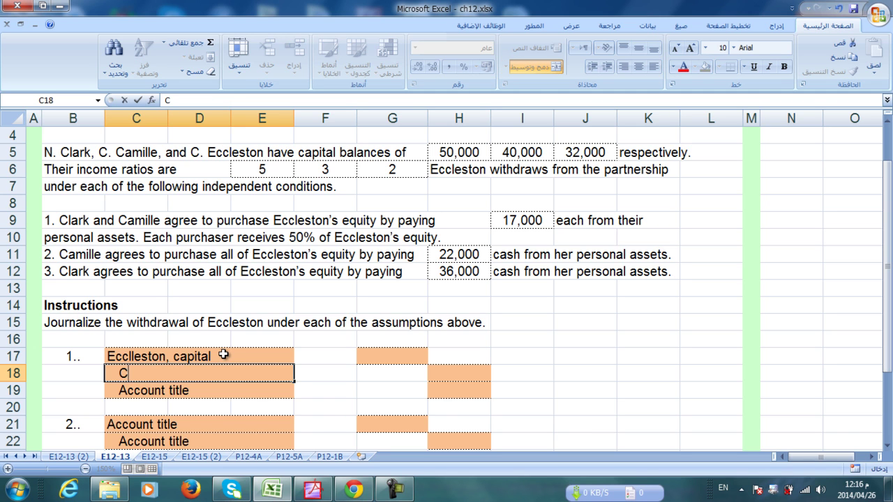
{"action": "type", "text": "lark, capital"}
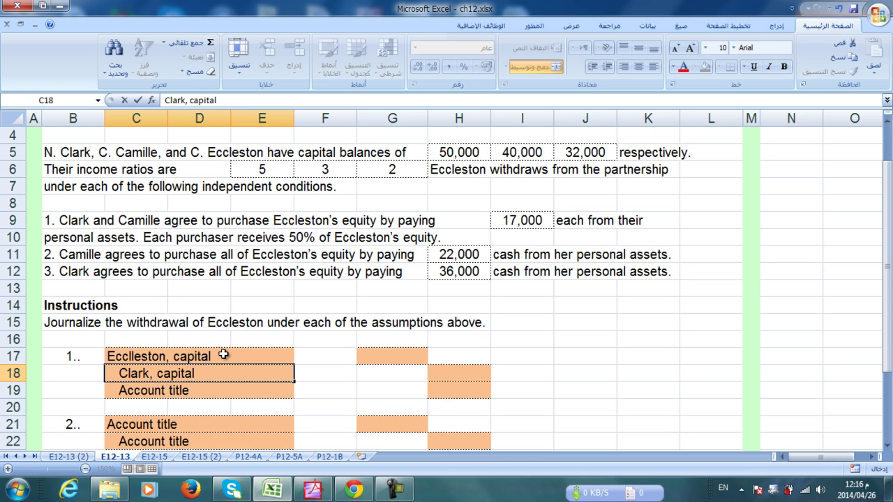
{"action": "key", "text": "Return"}
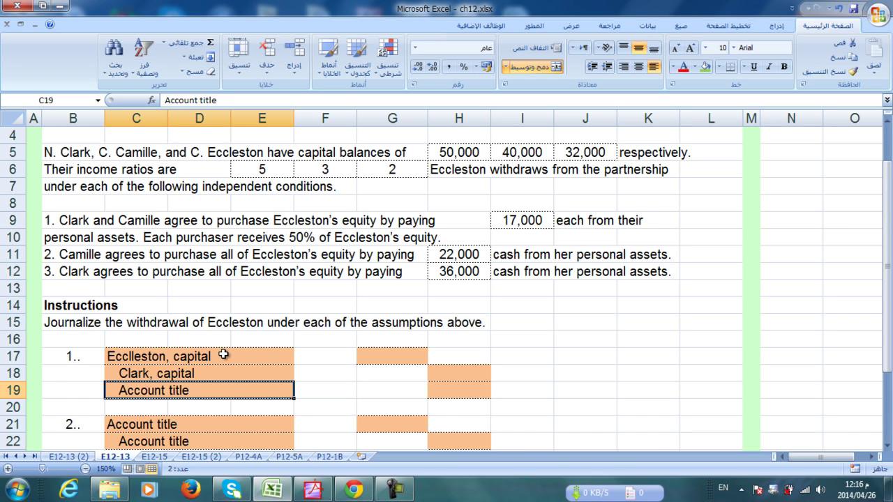
Step: Enter the second purchasing partner's capital account as the last credit title of entry 1 in C19
{"action": "type", "text": "camile"}
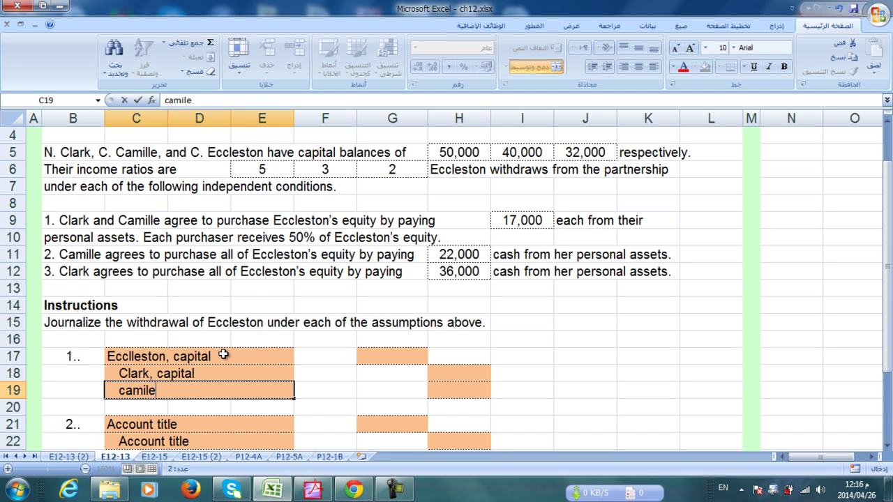
{"action": "key", "text": "BackSpace"}
{"action": "key", "text": "BackSpace"}
{"action": "key", "text": "BackSpace"}
{"action": "key", "text": "BackSpace"}
{"action": "key", "text": "BackSpace"}
{"action": "key", "text": "BackSpace"}
{"action": "type", "text": "cammil"}
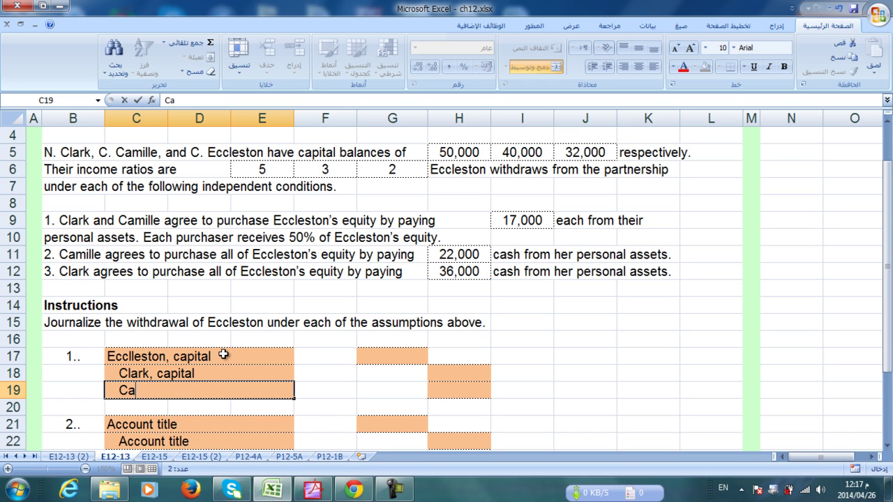
{"action": "key", "text": "BackSpace"}
{"action": "key", "text": "BackSpace"}
{"action": "key", "text": "BackSpace"}
{"action": "type", "text": "ille, captal"}
{"action": "key", "text": "Return"}
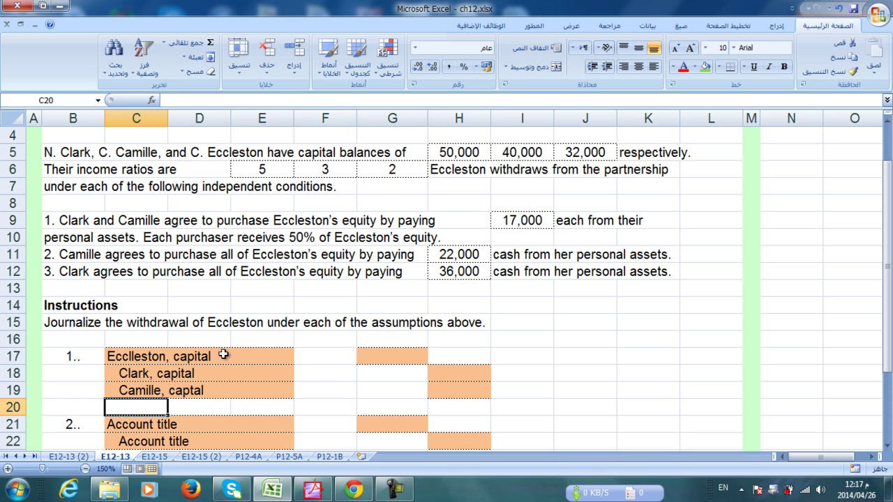
Step: Set the debit amount of entry 1 in G17 to the withdrawing partner's capital balance with =J5
{"action": "left_click", "coordinate": [384, 353]}
{"action": "type", "text": "="}
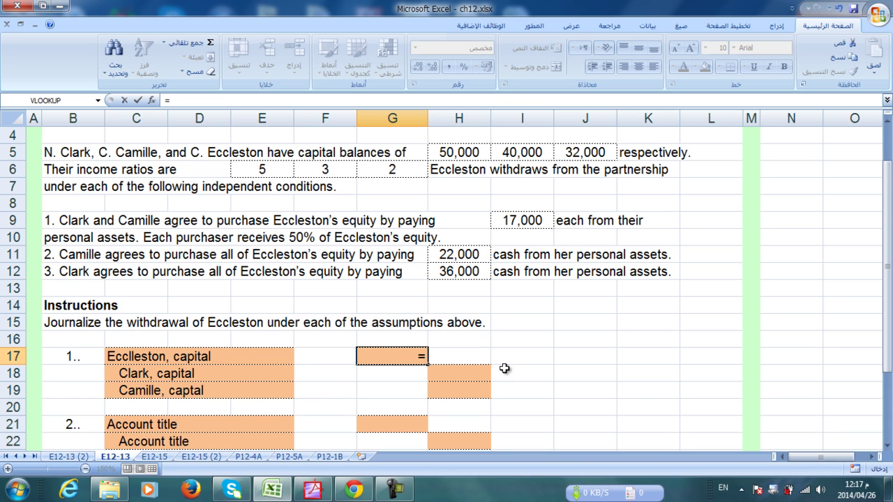
{"action": "left_click", "coordinate": [593, 140]}
{"action": "left_click", "coordinate": [593, 153]}
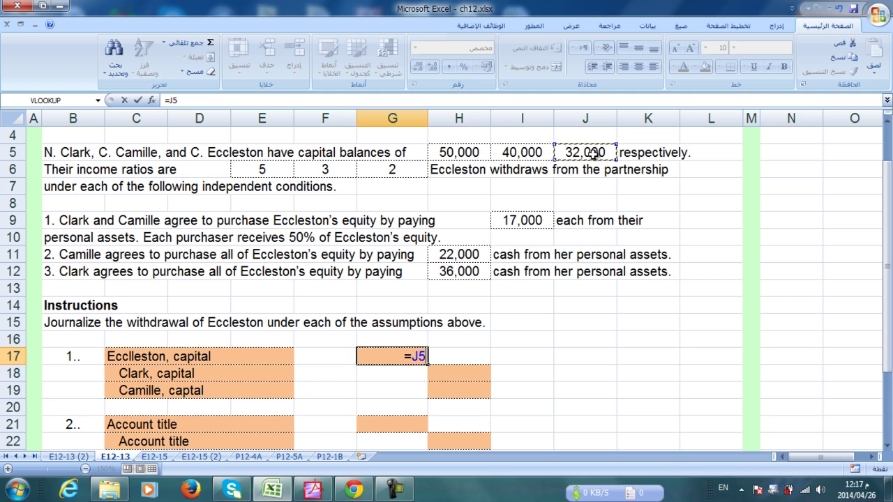
{"action": "key", "text": "Return"}
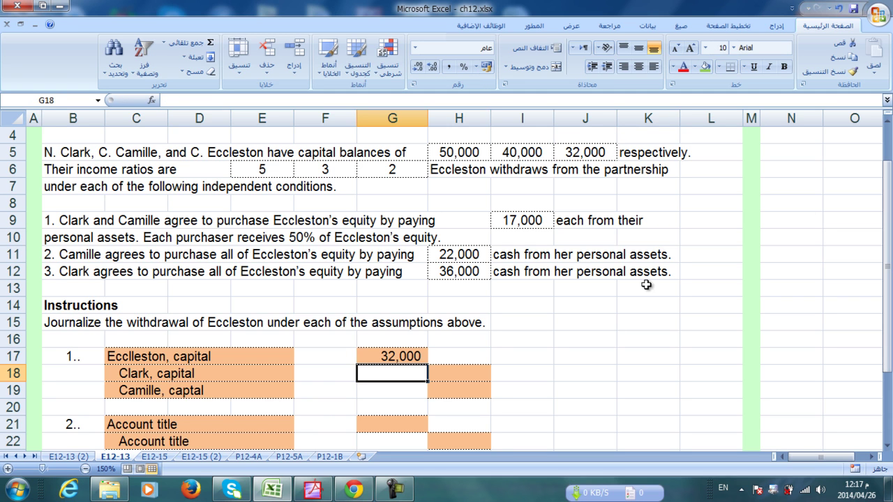
Step: Calculate the first purchaser's credit amount in H18 as half of the debit with =G17*.5
{"action": "left_click", "coordinate": [461, 369]}
{"action": "type", "text": "="}
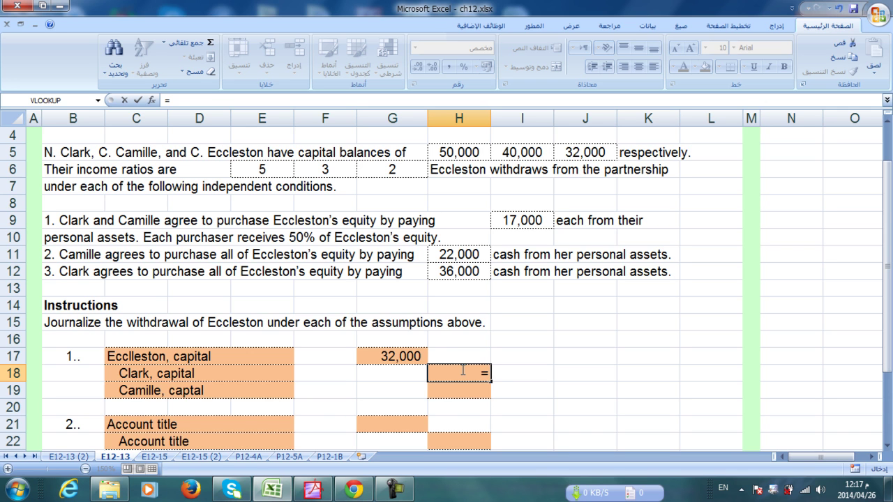
{"action": "left_click", "coordinate": [392, 356]}
{"action": "type", "text": "*"}
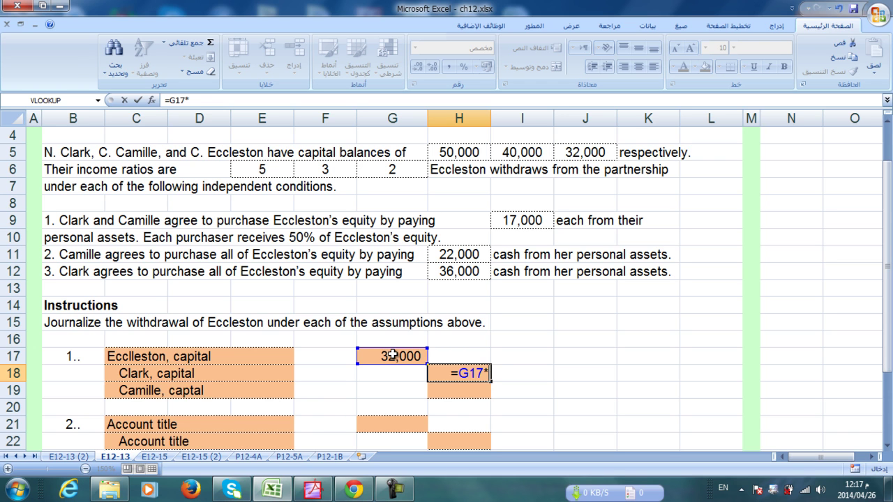
{"action": "type", "text": ".5"}
{"action": "key", "text": "Return"}
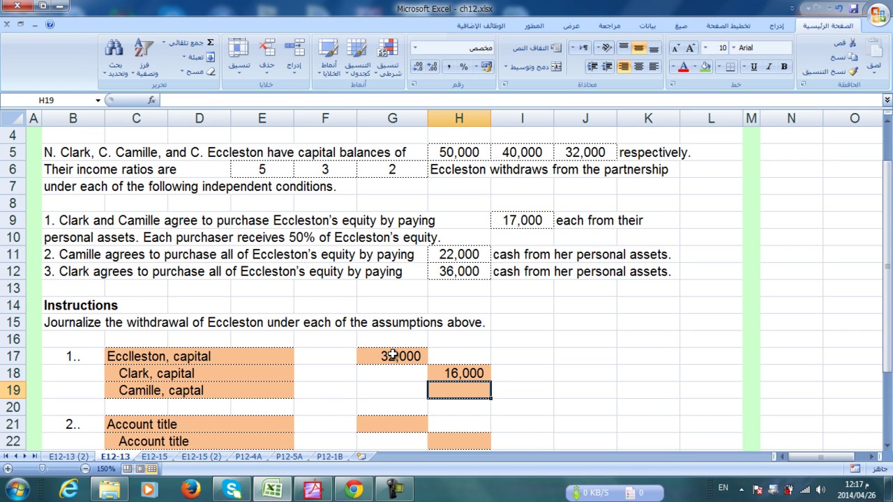
Step: Calculate the second purchaser's credit amount in H19 with the formula =G17*.5
{"action": "left_click", "coordinate": [393, 356]}
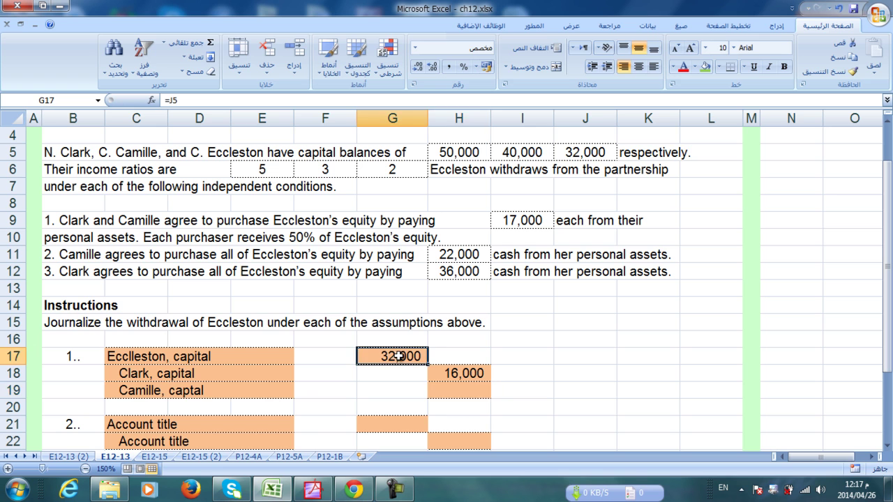
{"action": "left_click", "coordinate": [459, 390]}
{"action": "type", "text": "="}
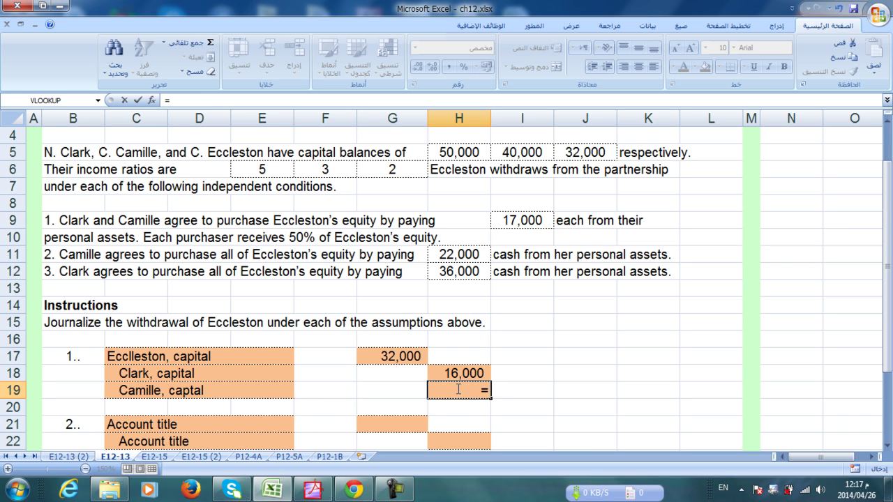
{"action": "left_click", "coordinate": [413, 356]}
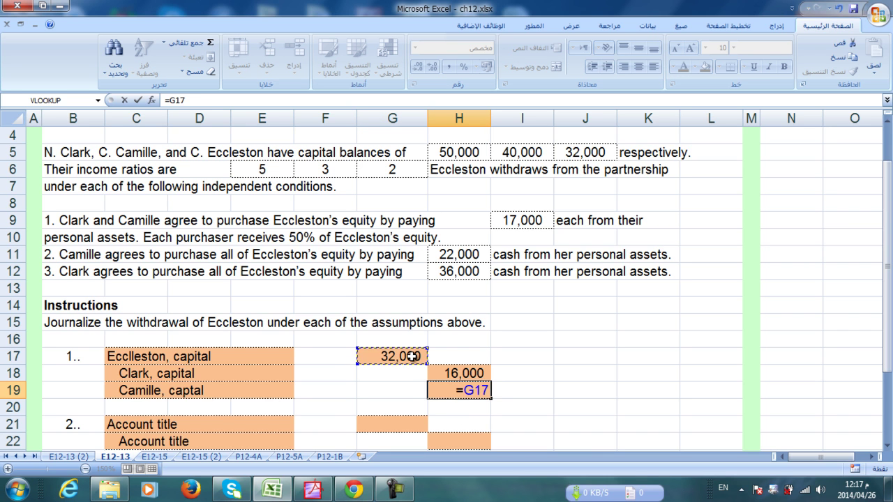
{"action": "type", "text": "*.5"}
{"action": "key", "text": "Return"}
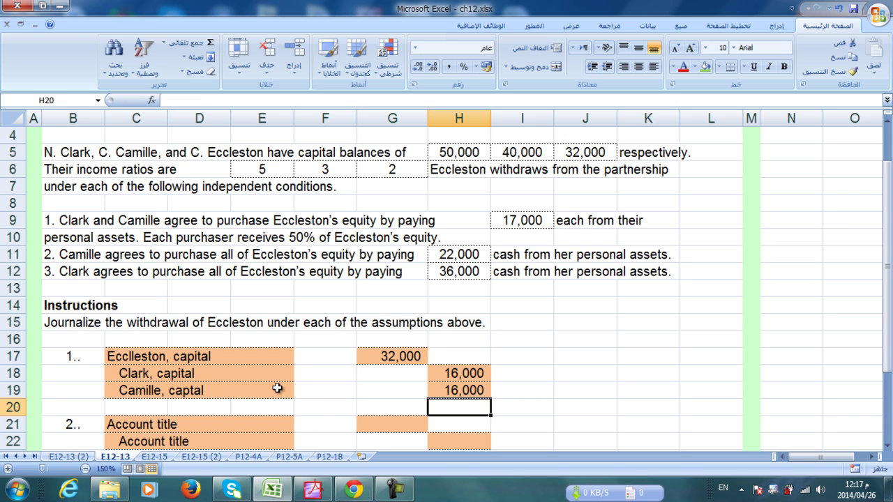
Step: Compare the price paid by each purchaser in I9 with the credit amount in H18 of entry 1
{"action": "left_click", "coordinate": [517, 222]}
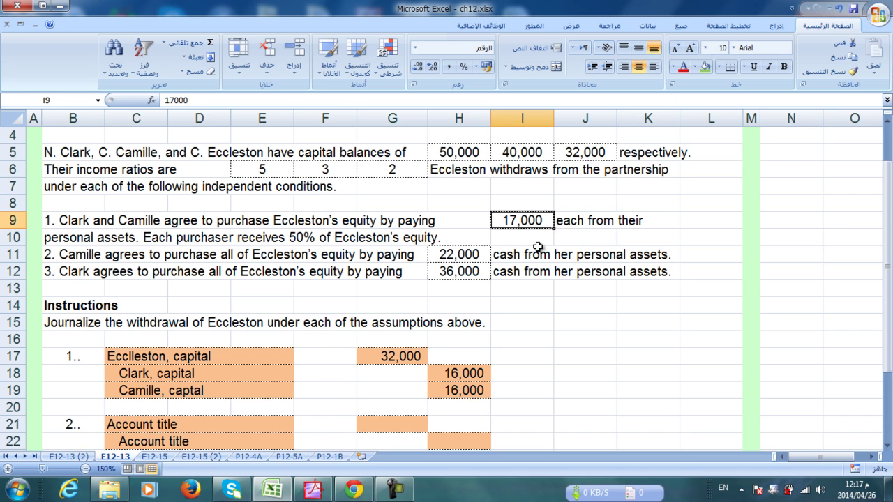
{"action": "left_click", "coordinate": [467, 375]}
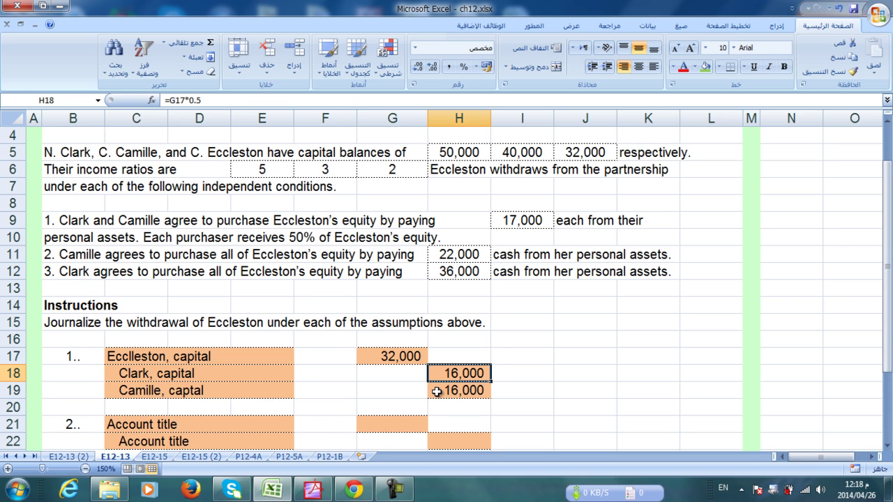
{"action": "scroll", "coordinate": [436, 392], "scroll_direction": "down", "scroll_amount": 2}
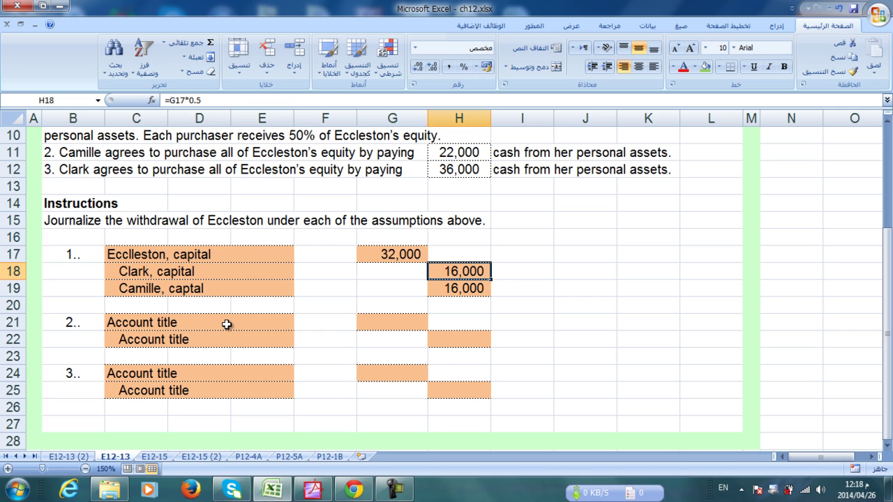
Step: Fill the debit account title of entry 2 in C21 by referencing entry 1's debit title with =C17
{"action": "left_click", "coordinate": [226, 325]}
{"action": "type", "text": "="}
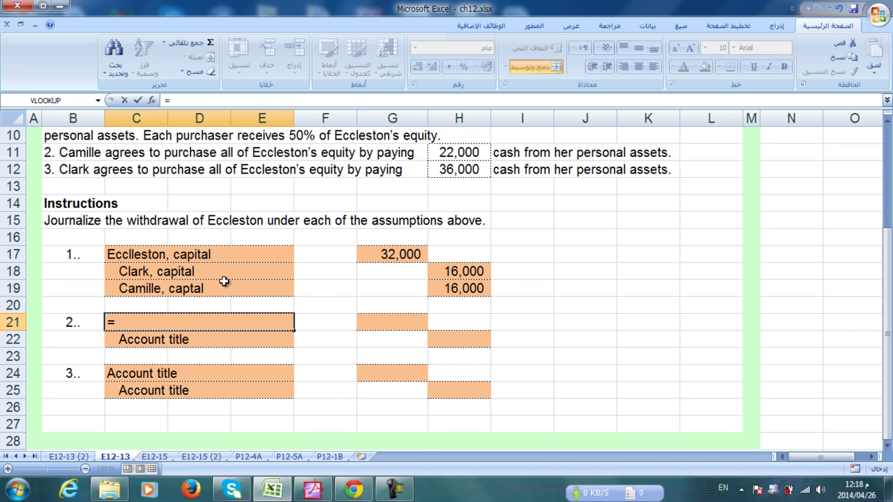
{"action": "left_click", "coordinate": [226, 254]}
{"action": "key", "text": "Return"}
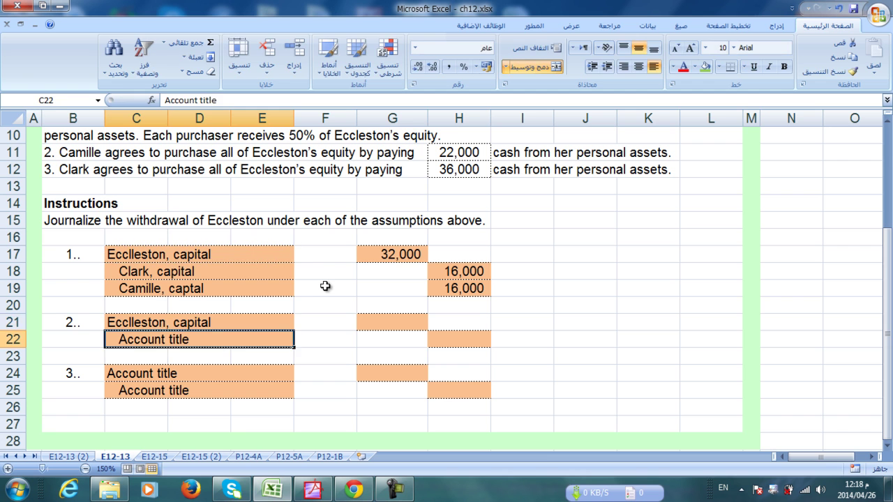
Step: Set the debit amount of entry 2 in G21 to the withdrawing partner's capital balance with =J5
{"action": "left_click", "coordinate": [412, 321]}
{"action": "type", "text": "="}
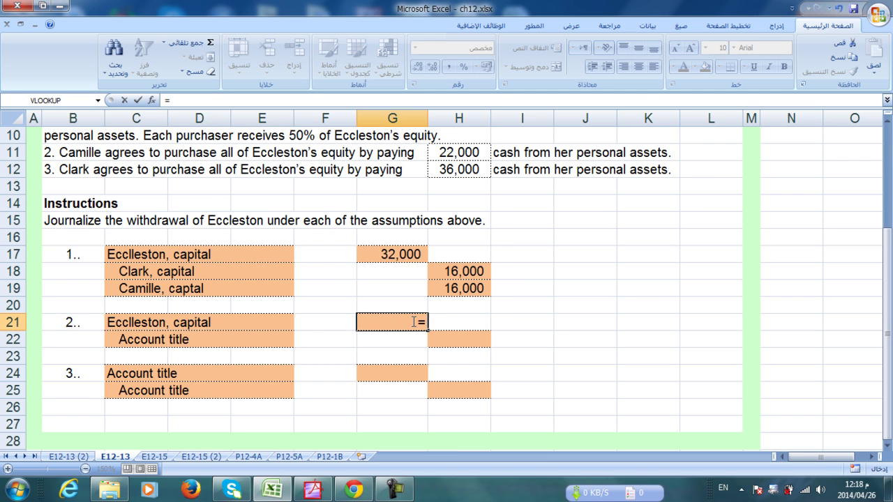
{"action": "scroll", "coordinate": [412, 322], "scroll_direction": "up", "scroll_amount": 3}
{"action": "left_click", "coordinate": [597, 203]}
{"action": "key", "text": "Return"}
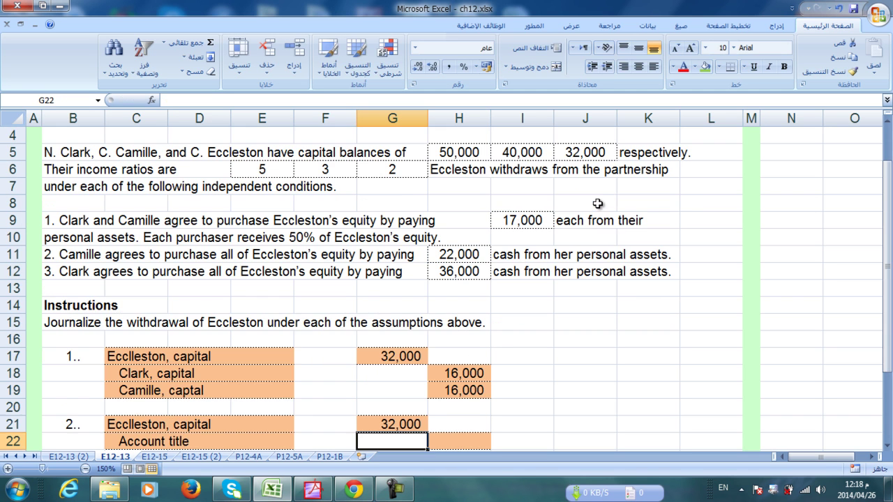
{"action": "scroll", "coordinate": [512, 279], "scroll_direction": "down", "scroll_amount": 2}
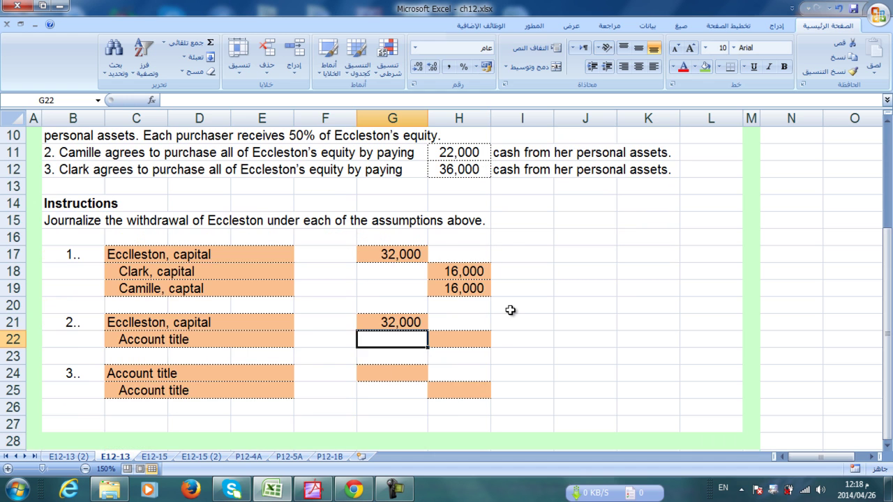
Step: Set the credit amount of entry 2 in H22 equal to its debit amount with =G21
{"action": "left_click", "coordinate": [450, 337]}
{"action": "type", "text": "="}
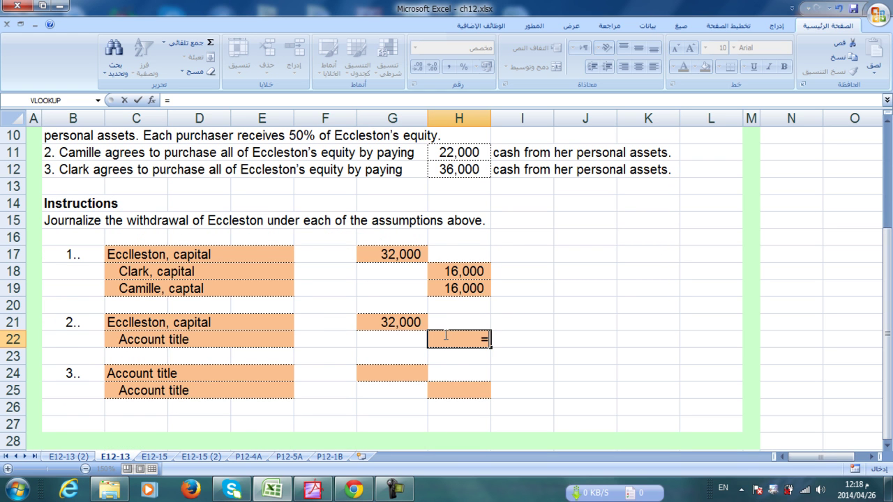
{"action": "left_click", "coordinate": [387, 325]}
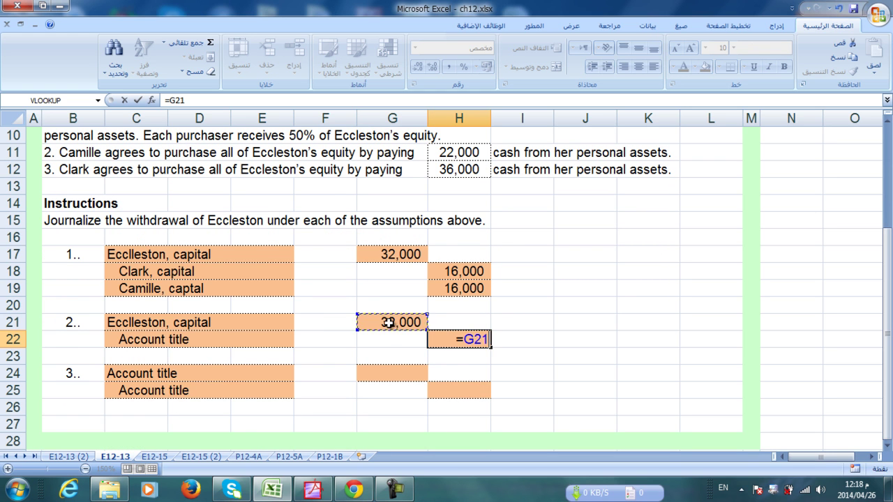
{"action": "key", "text": "Return"}
Step: Fill the credit account title of entry 2 in C22 with the second purchaser's capital account using =C19
{"action": "left_click", "coordinate": [194, 338]}
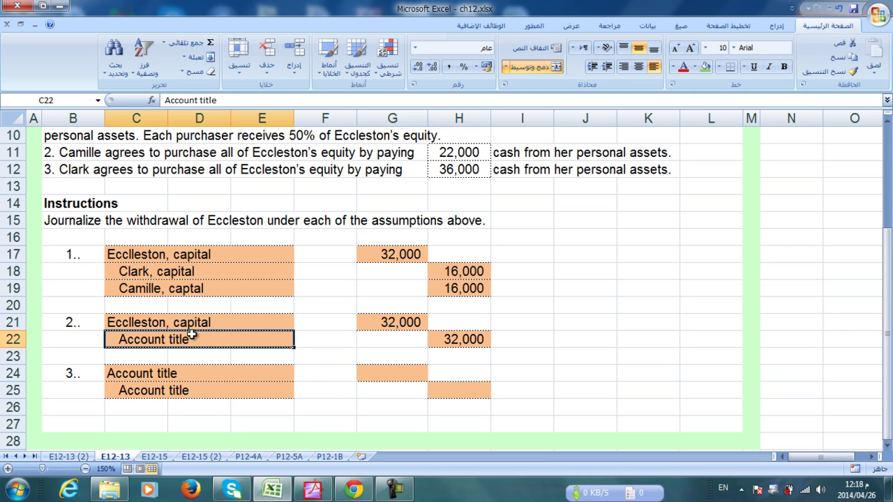
{"action": "type", "text": "="}
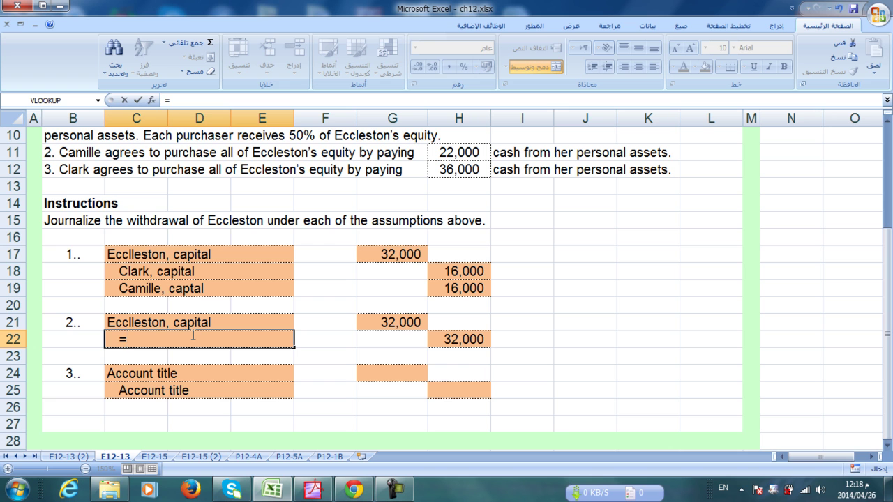
{"action": "left_click", "coordinate": [159, 288]}
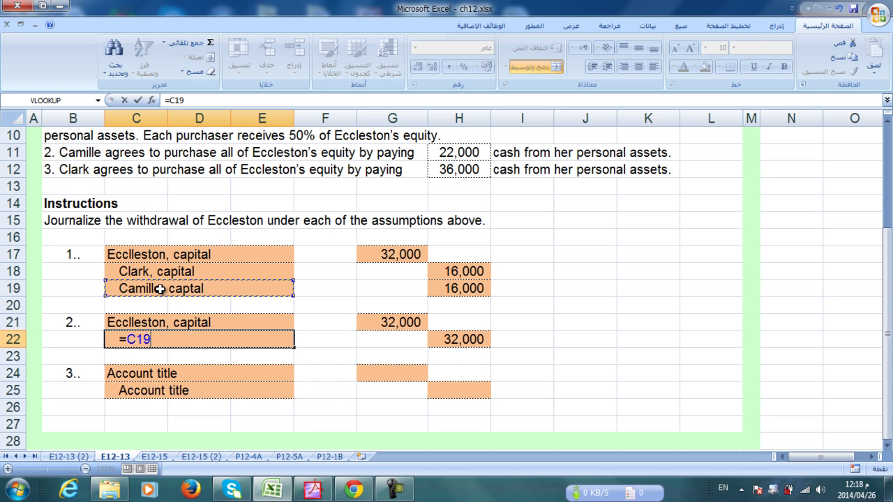
{"action": "key", "text": "Return"}
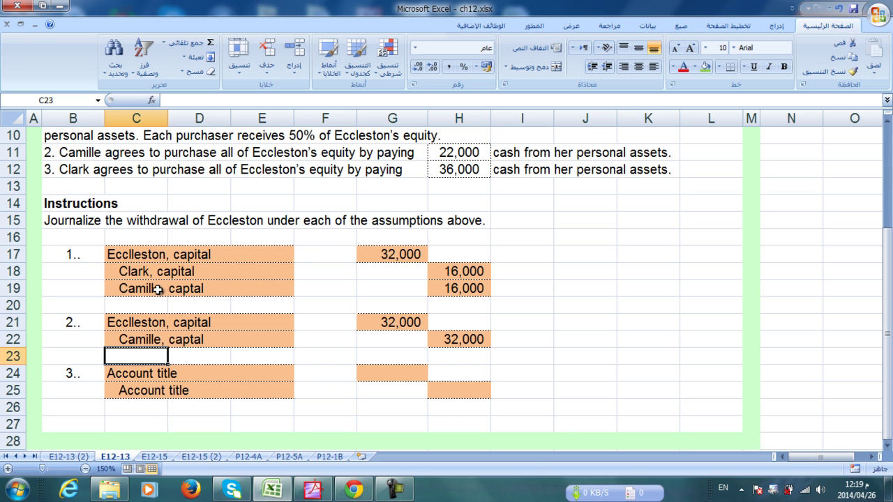
Step: Compare the price paid under condition 2 in H11 with the debit amount of entry 2 in G21
{"action": "left_click", "coordinate": [402, 323]}
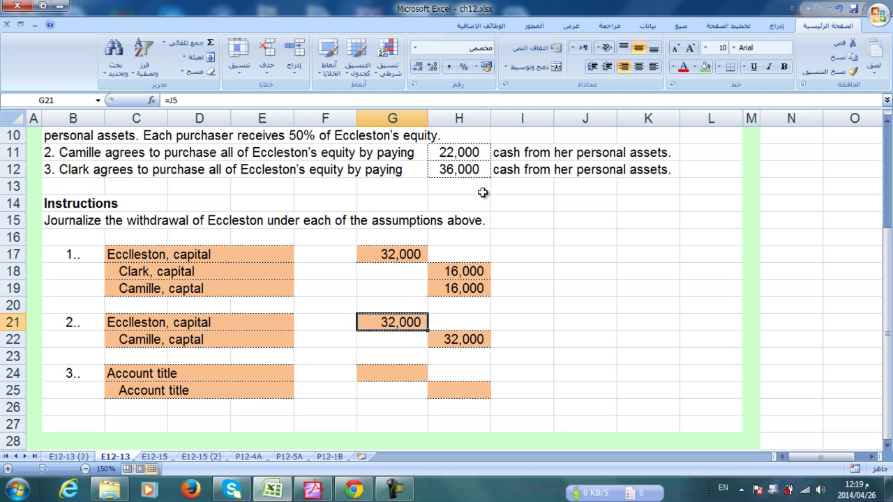
{"action": "left_click", "coordinate": [465, 155]}
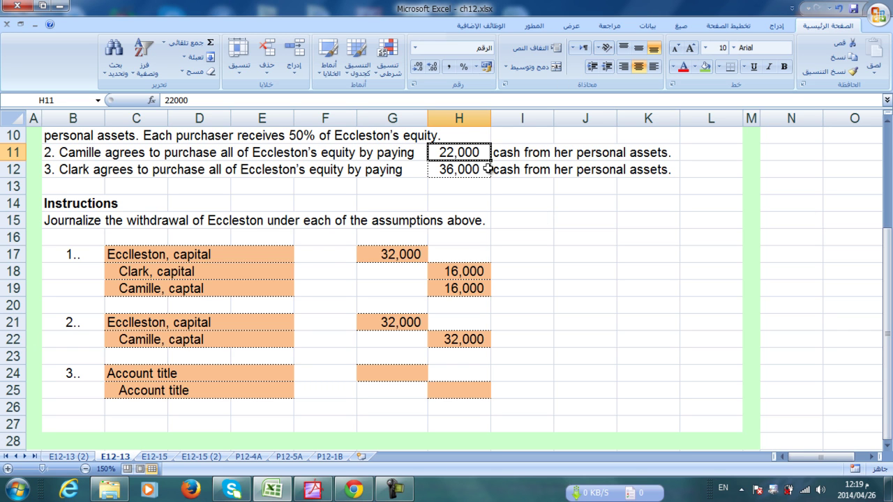
{"action": "left_click", "coordinate": [397, 323]}
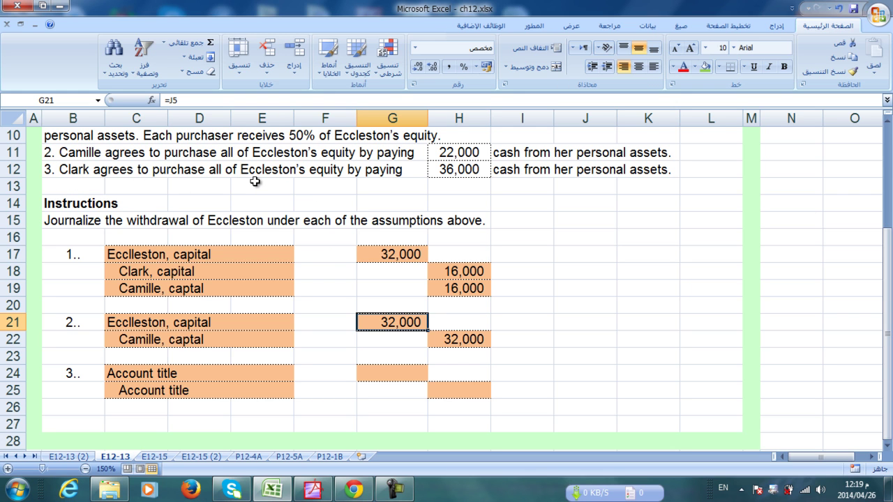
Step: Compare the price paid under condition 3 in H12 with the withdrawing partner's capital balance in J5
{"action": "left_click", "coordinate": [464, 171]}
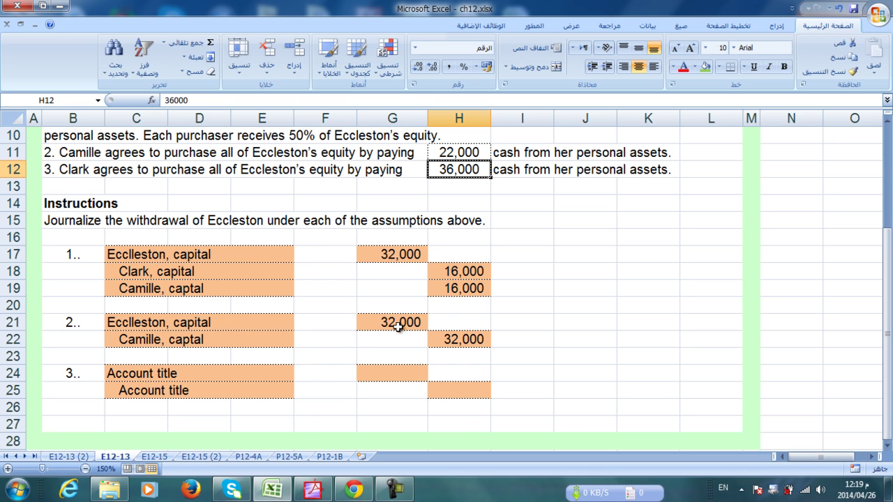
{"action": "scroll", "coordinate": [621, 275], "scroll_direction": "up", "scroll_amount": 2}
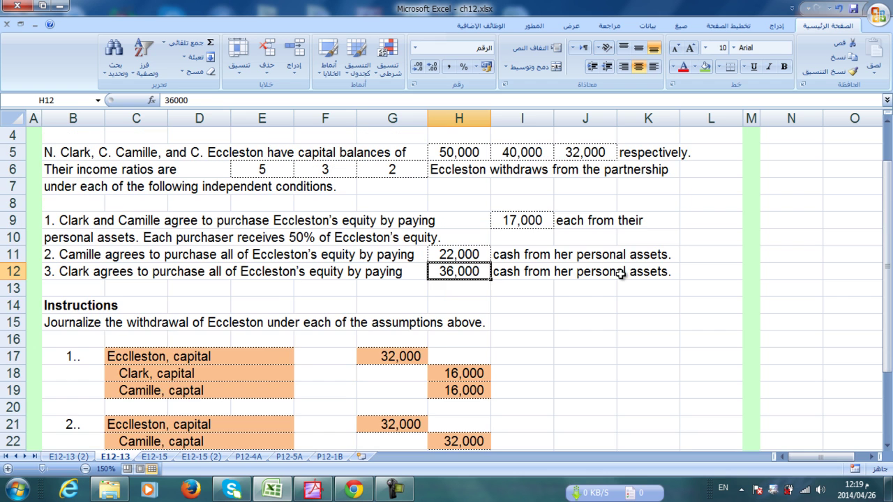
{"action": "left_click", "coordinate": [578, 155]}
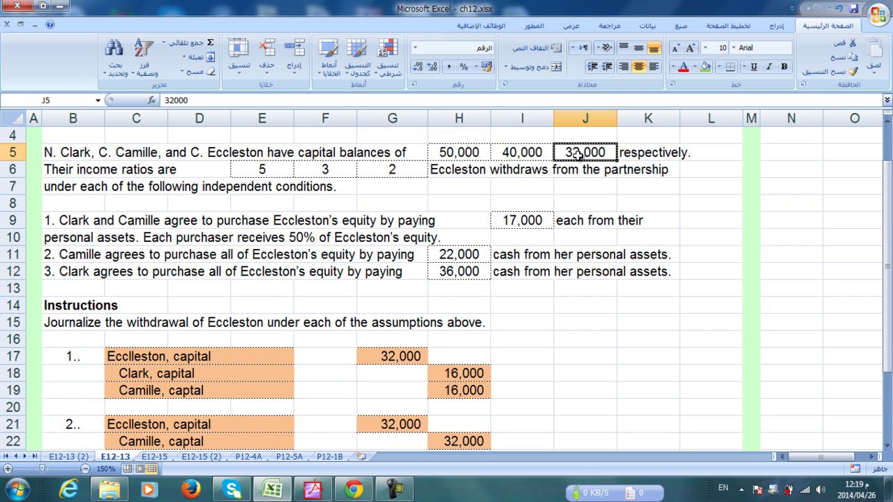
{"action": "left_click", "coordinate": [455, 273]}
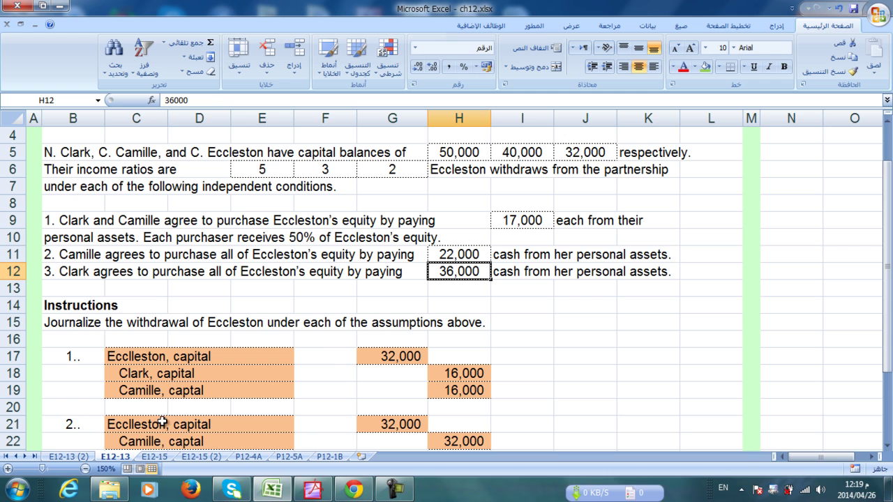
Step: Fill the debit account title of entry 3 in C24 by referencing entry 2's debit title with =C21
{"action": "scroll", "coordinate": [159, 410], "scroll_direction": "down", "scroll_amount": 3}
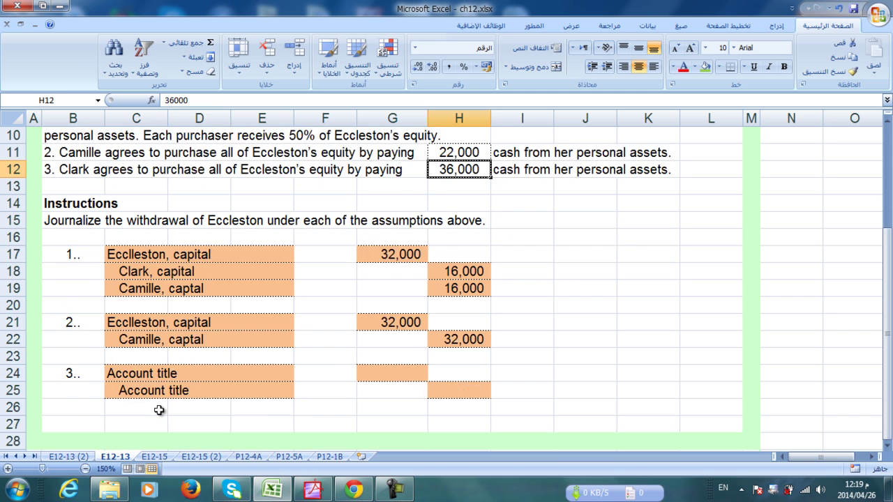
{"action": "left_click", "coordinate": [192, 320]}
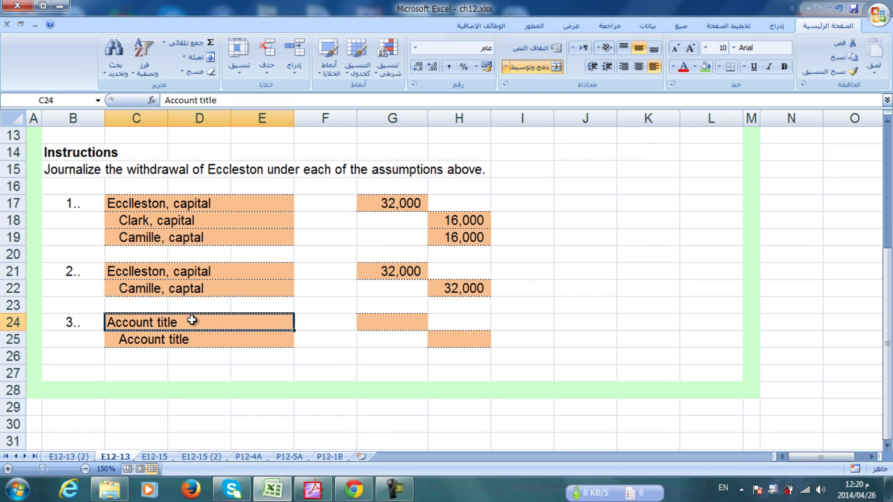
{"action": "type", "text": "="}
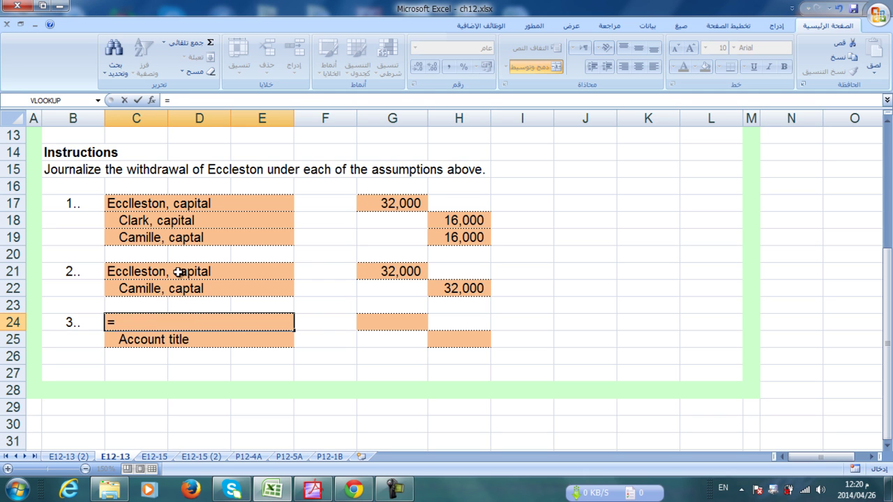
{"action": "left_click", "coordinate": [180, 272]}
{"action": "key", "text": "Return"}
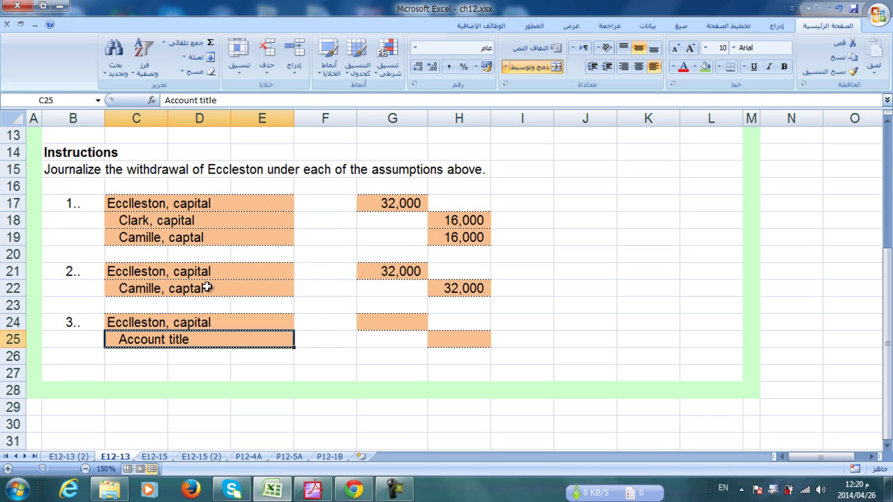
Step: Set the debit amount of entry 3 in G24 to the withdrawing partner's capital balance with =J5
{"action": "left_click", "coordinate": [401, 325]}
{"action": "type", "text": "="}
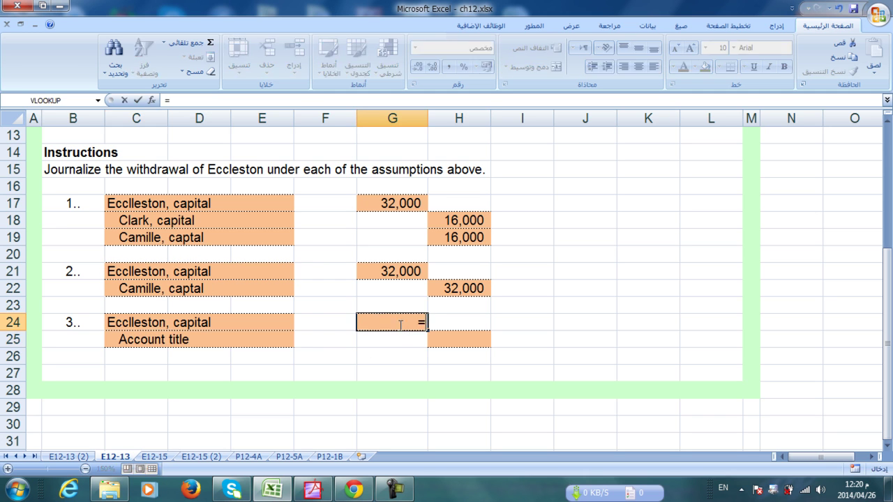
{"action": "scroll", "coordinate": [401, 325], "scroll_direction": "up", "scroll_amount": 3}
{"action": "left_click", "coordinate": [582, 203]}
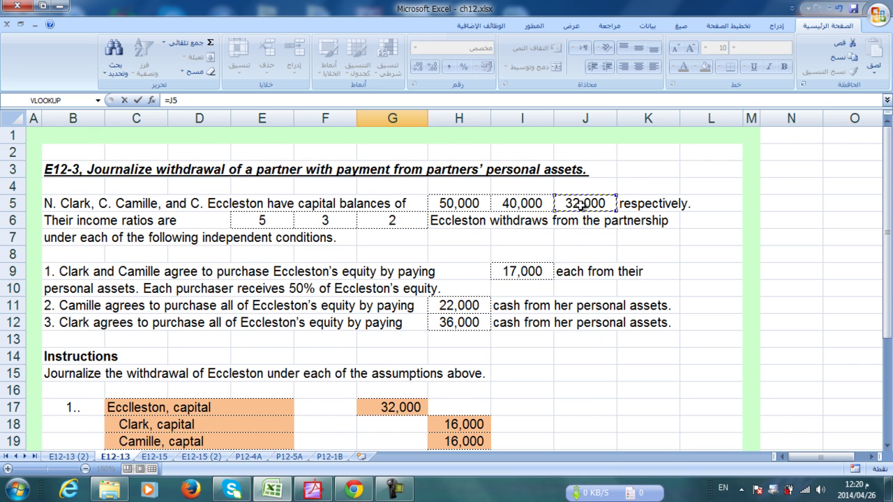
{"action": "key", "text": "Return"}
{"action": "scroll", "coordinate": [404, 339], "scroll_direction": "down", "scroll_amount": 2}
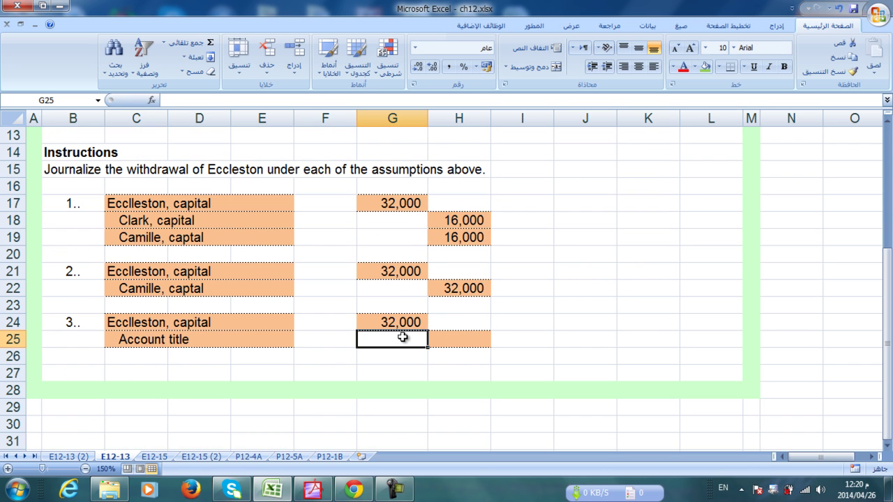
Step: Fill the credit account title of entry 3 in C25 with the first purchaser's capital account using =C18
{"action": "left_click", "coordinate": [196, 342]}
{"action": "scroll", "coordinate": [193, 341], "scroll_direction": "up", "scroll_amount": 1}
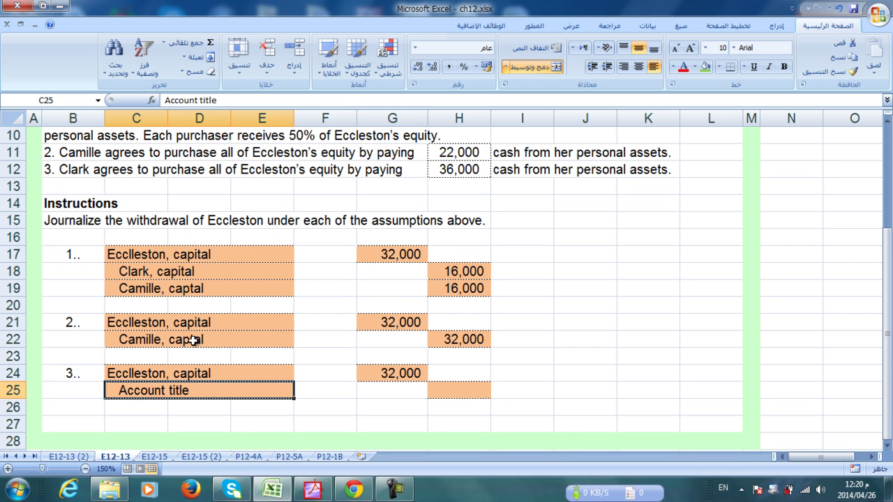
{"action": "type", "text": "="}
{"action": "left_click", "coordinate": [182, 272]}
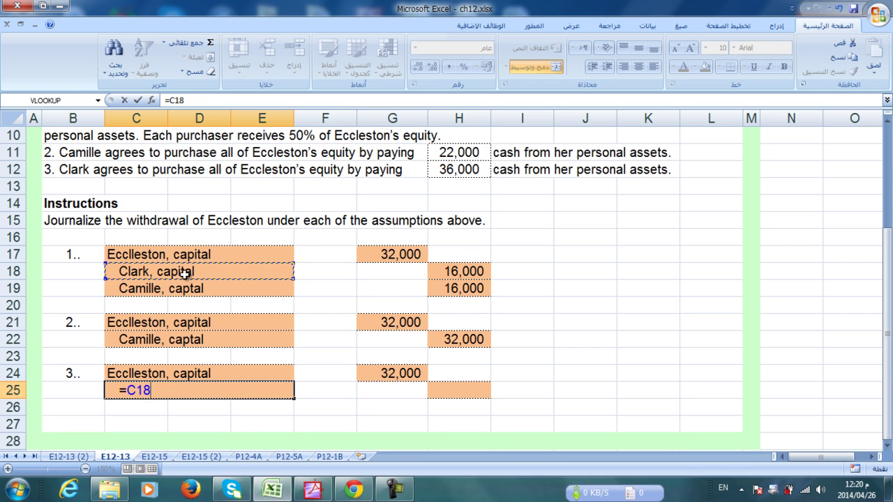
{"action": "key", "text": "Return"}
Step: Set the credit amount of entry 3 in H25 equal to its debit amount with =G24
{"action": "left_click", "coordinate": [460, 389]}
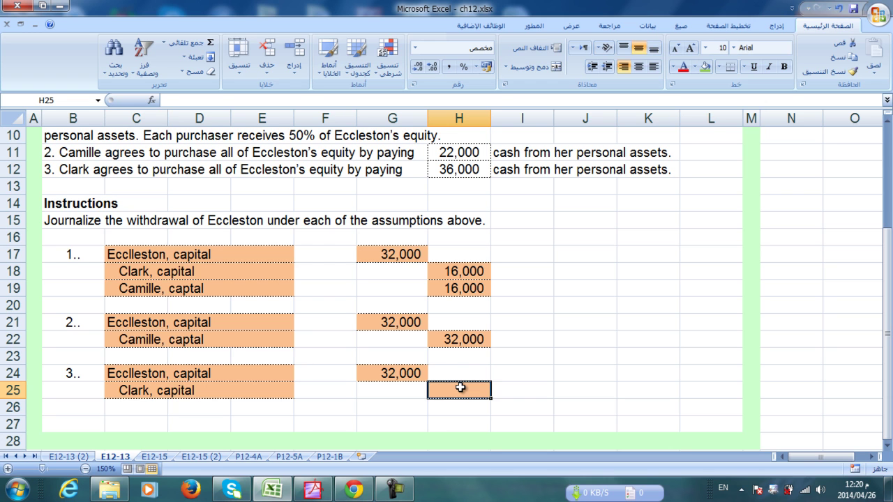
{"action": "type", "text": "="}
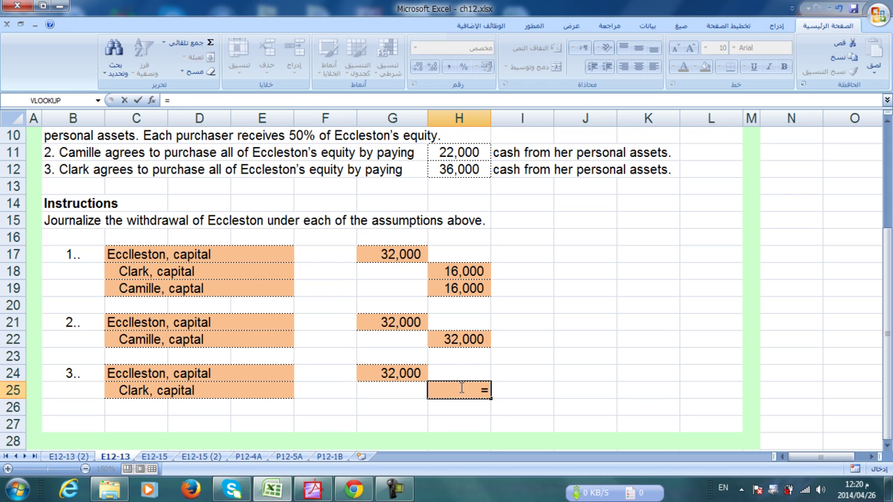
{"action": "left_click", "coordinate": [413, 375]}
{"action": "key", "text": "Return"}
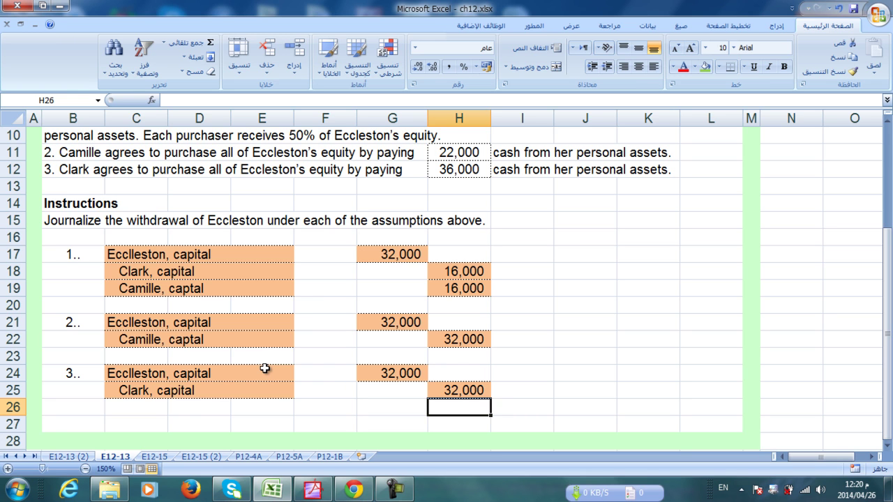
{"action": "left_click", "coordinate": [395, 490]}
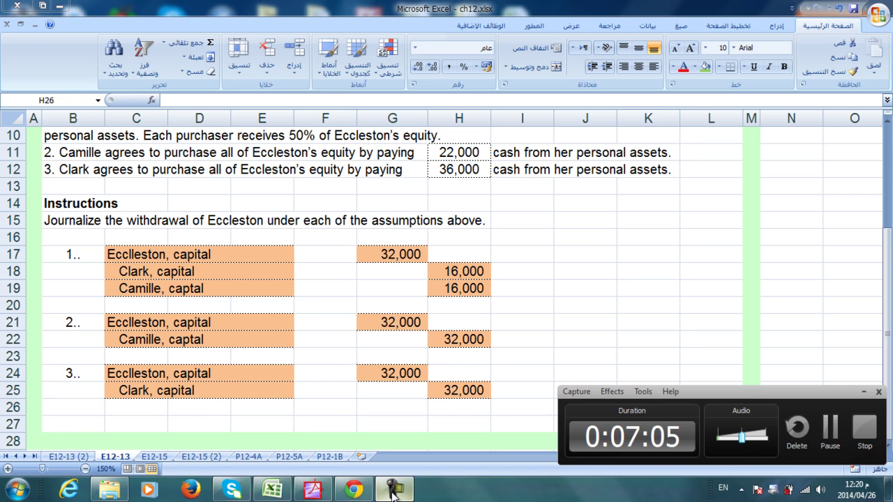